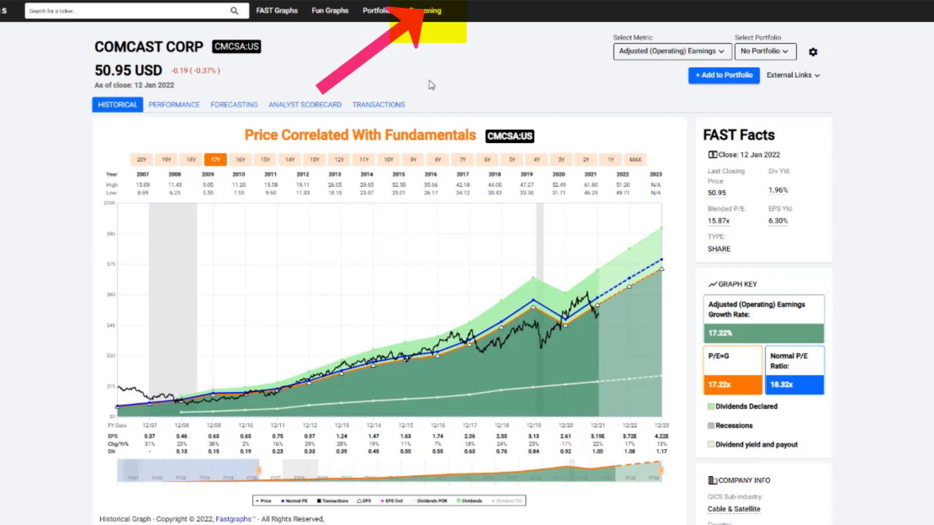
# Go to Screening and begin customizing a new screen's filters
pyautogui.click(428, 18)
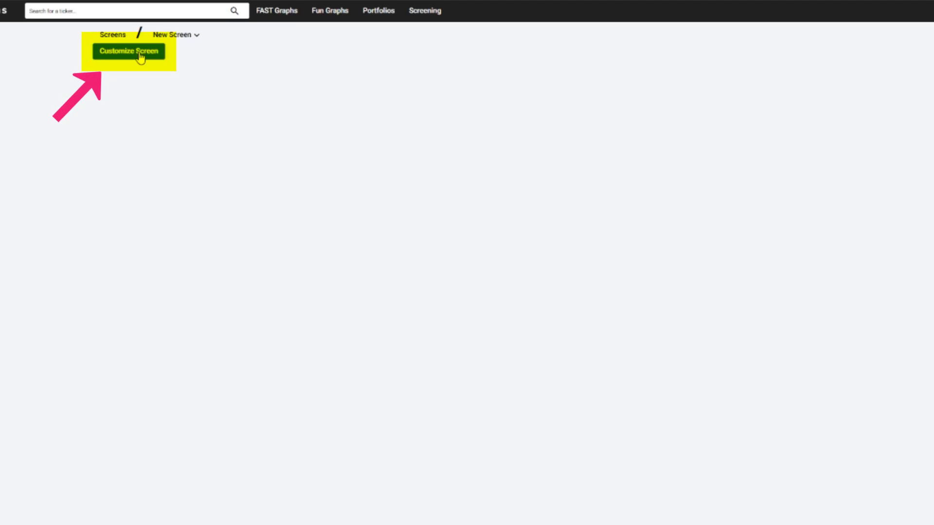
pyautogui.click(129, 51)
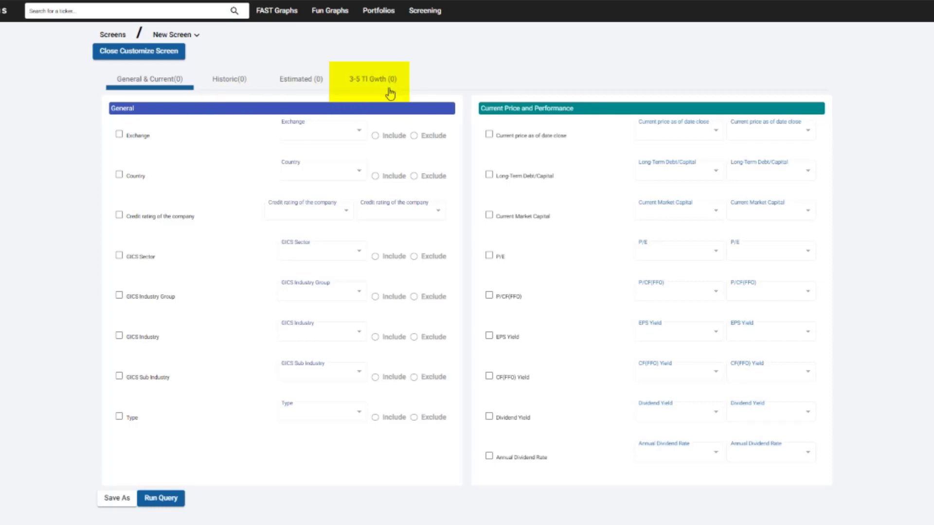
# Add a Country filter limited to the United States
pyautogui.click(121, 178)
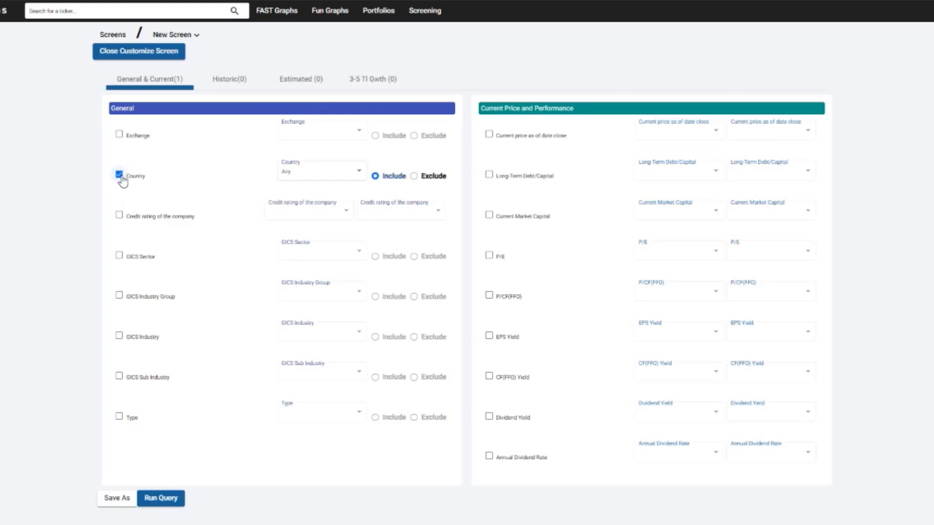
pyautogui.click(359, 173)
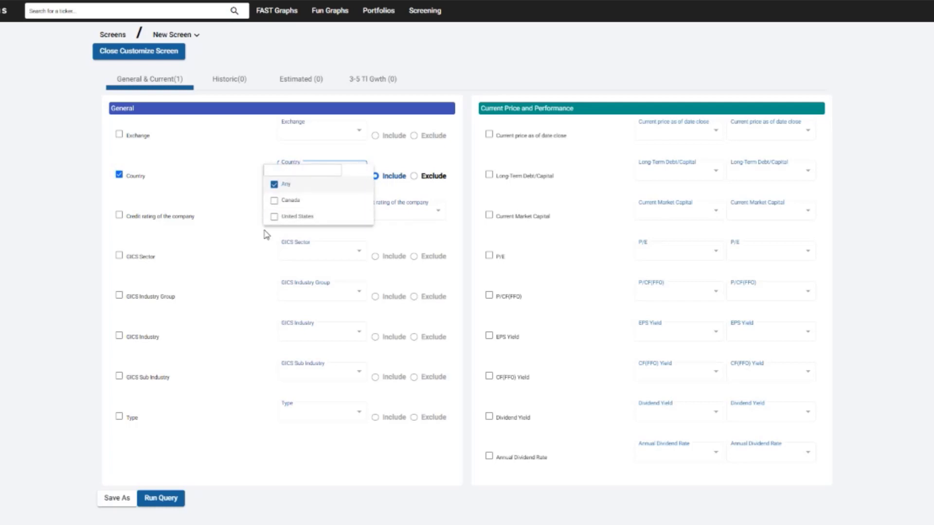
pyautogui.click(274, 217)
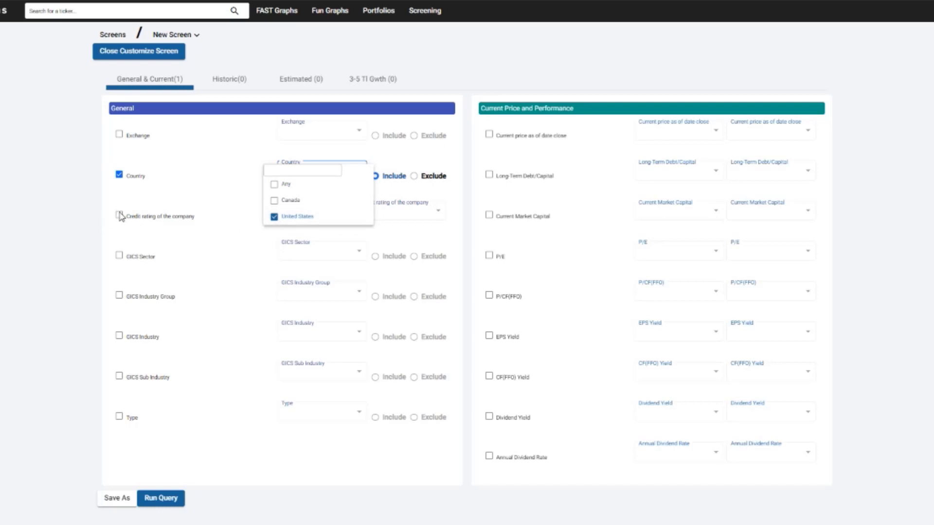
pyautogui.click(121, 217)
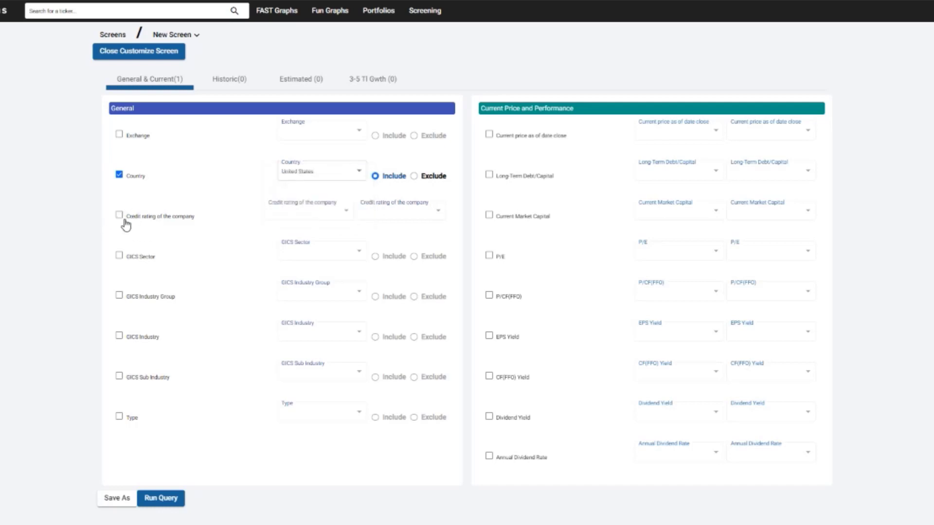
# Add an AAA credit rating filter and run the query, returning Johnson & Johnson and Microsoft
pyautogui.click(121, 217)
pyautogui.click(349, 215)
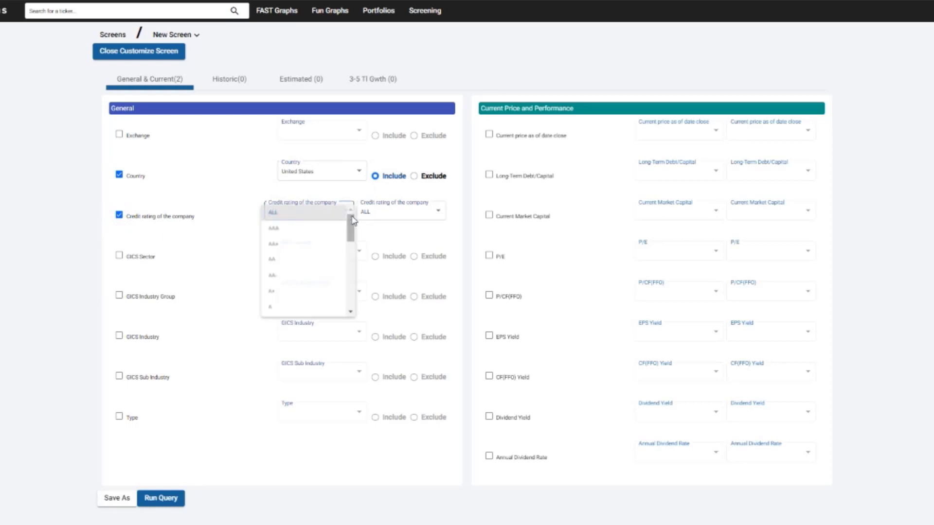
pyautogui.click(300, 234)
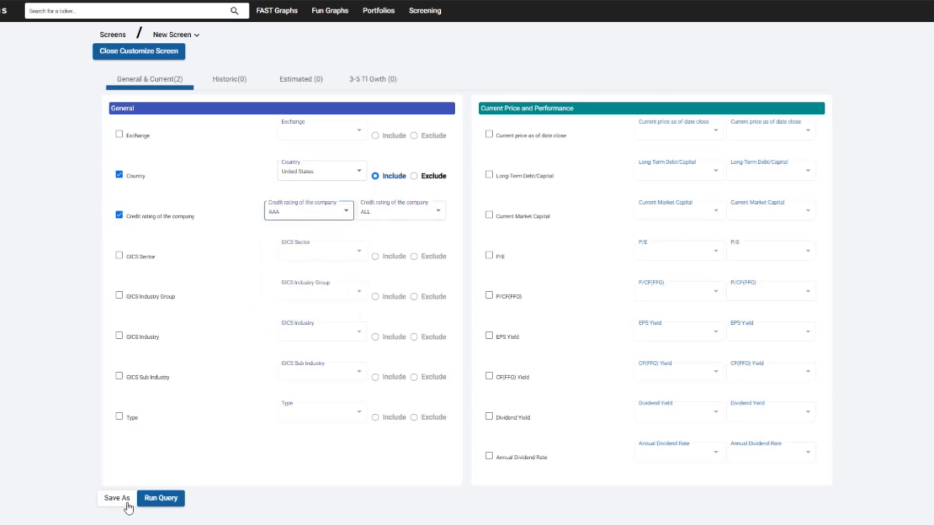
pyautogui.click(154, 499)
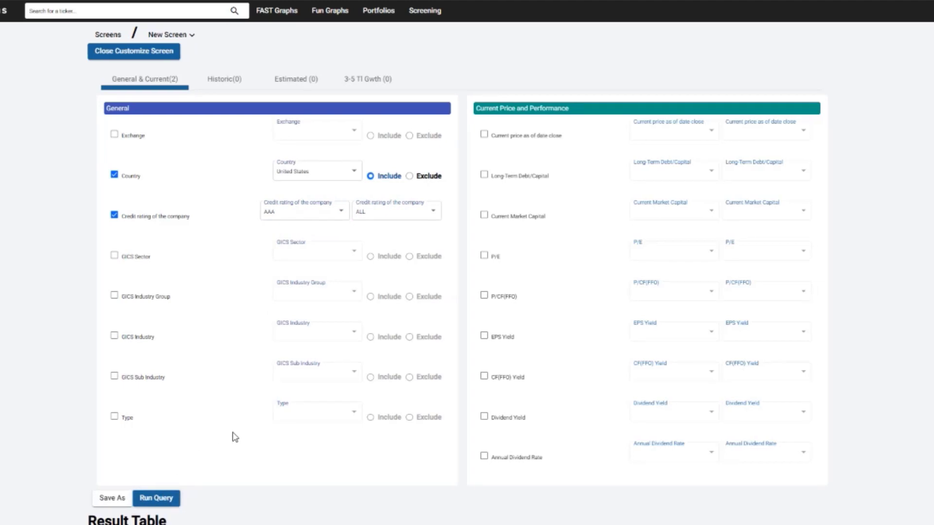
pyautogui.scroll(-2, 287, 419)
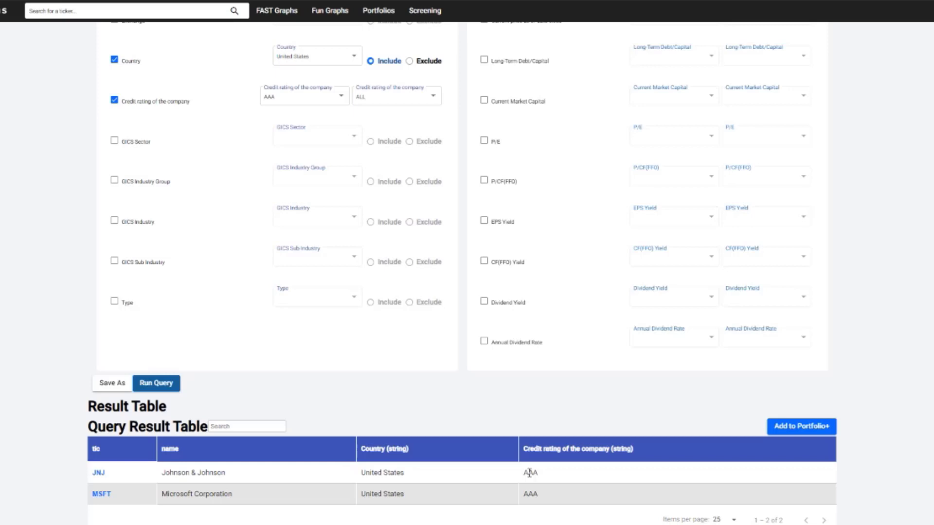
pyautogui.scroll(2, 503, 461)
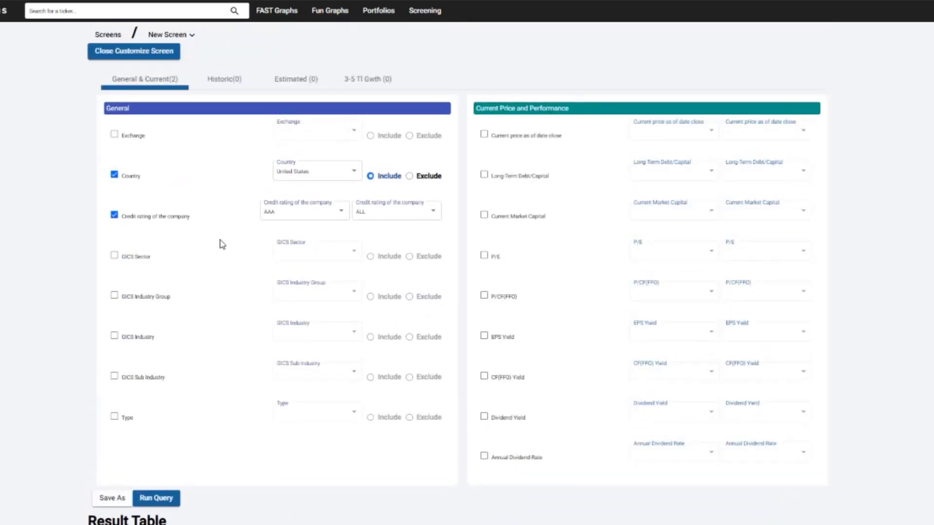
# Replace the Country and Credit rating filters with a 5% minimum dividend yield, then run it
pyautogui.click(114, 217)
pyautogui.click(114, 175)
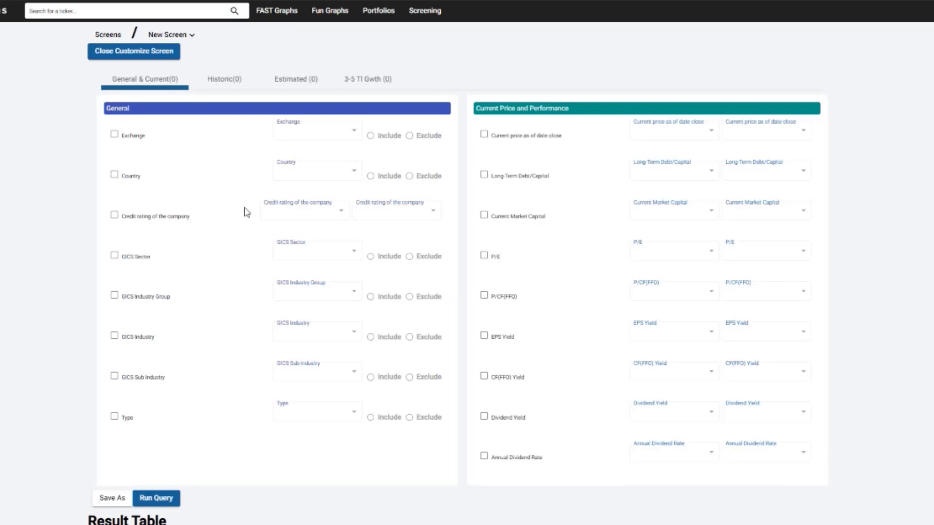
pyautogui.click(483, 416)
pyautogui.click(714, 417)
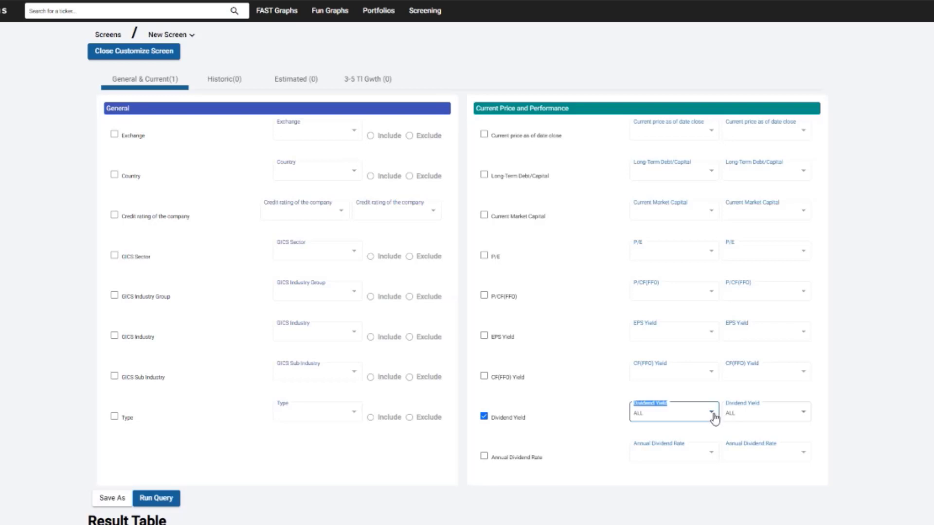
pyautogui.scroll(-2, 706, 416)
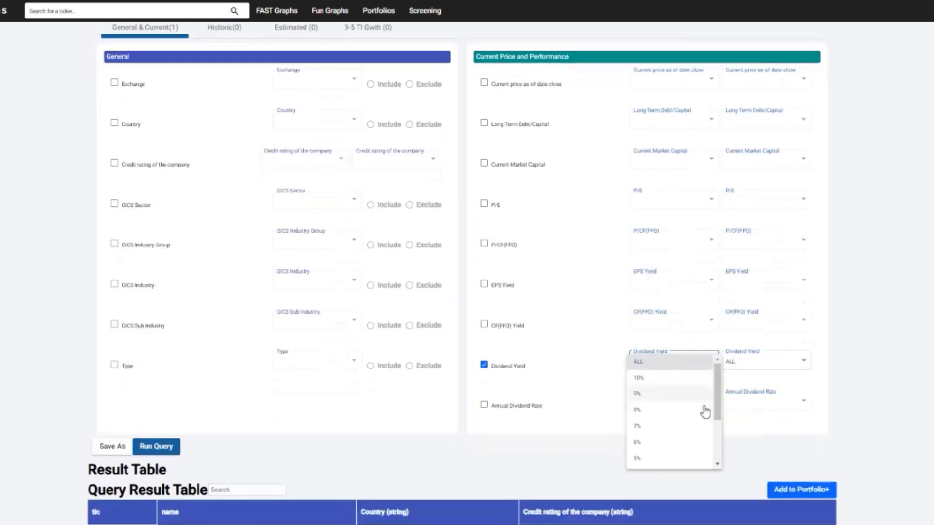
pyautogui.click(693, 399)
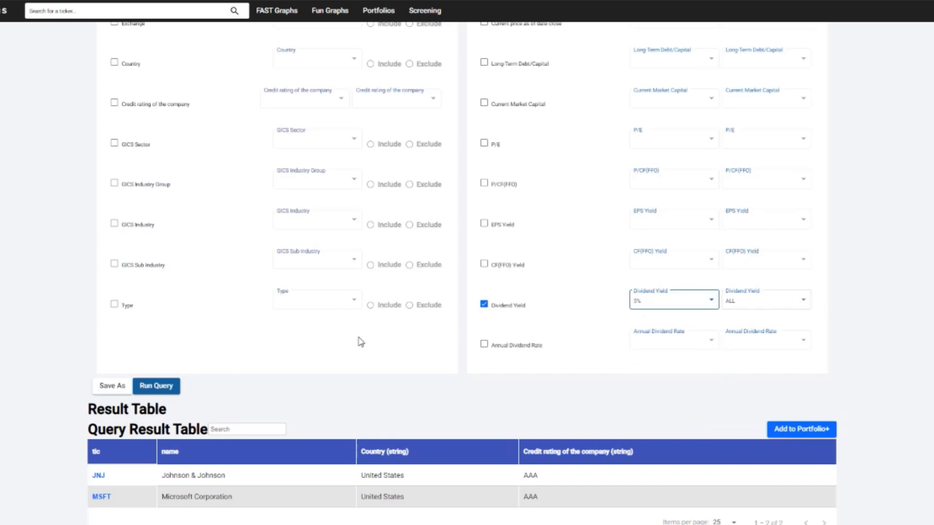
pyautogui.click(157, 393)
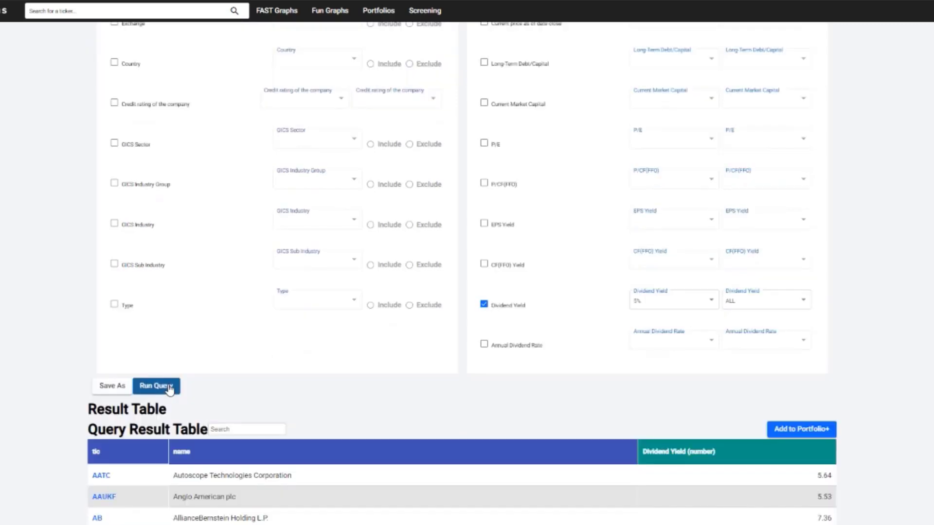
pyautogui.scroll(-3, 286, 370)
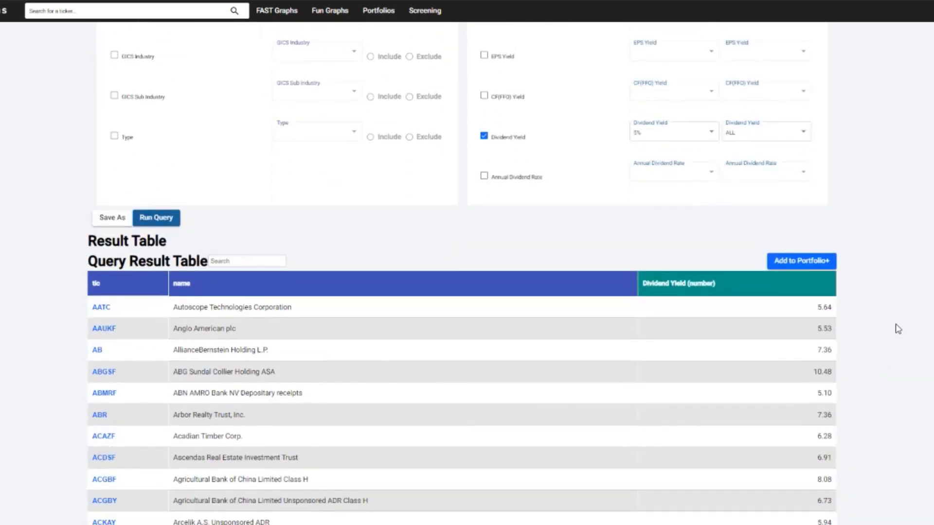
pyautogui.scroll(-3, 591, 444)
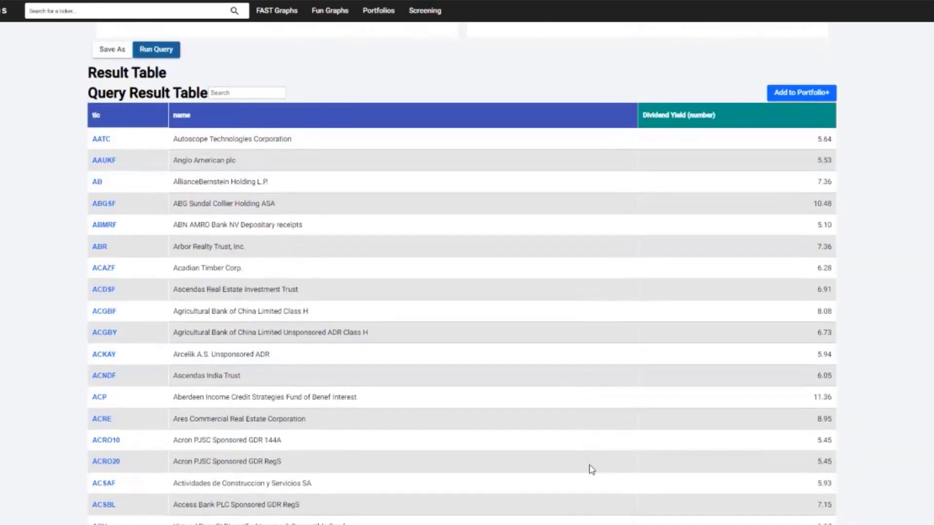
pyautogui.scroll(-2, 619, 486)
pyautogui.scroll(5, 621, 474)
pyautogui.scroll(5, 626, 447)
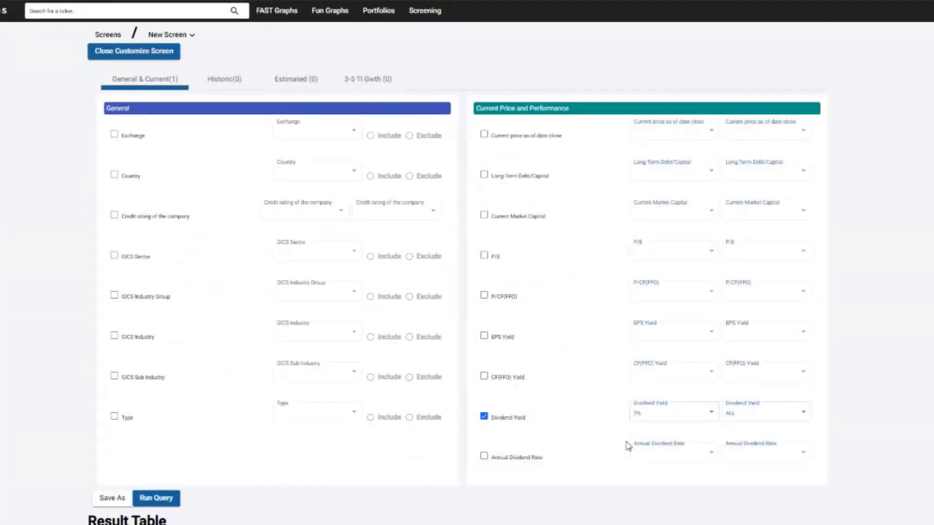
# Add back a BBB- minimum credit rating alongside the 5% yield and rerun, getting 234 companies
pyautogui.click(114, 216)
pyautogui.click(341, 213)
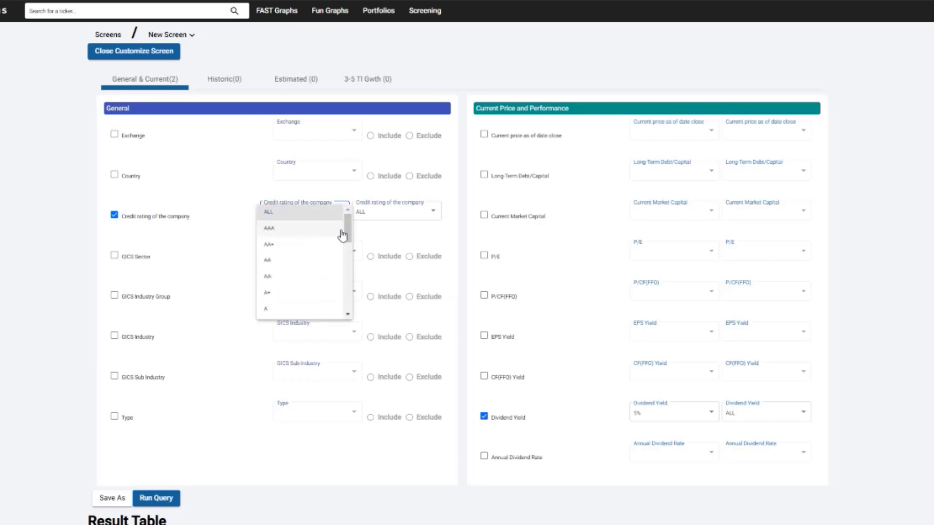
pyautogui.moveTo(348, 234); pyautogui.dragTo(348, 251)
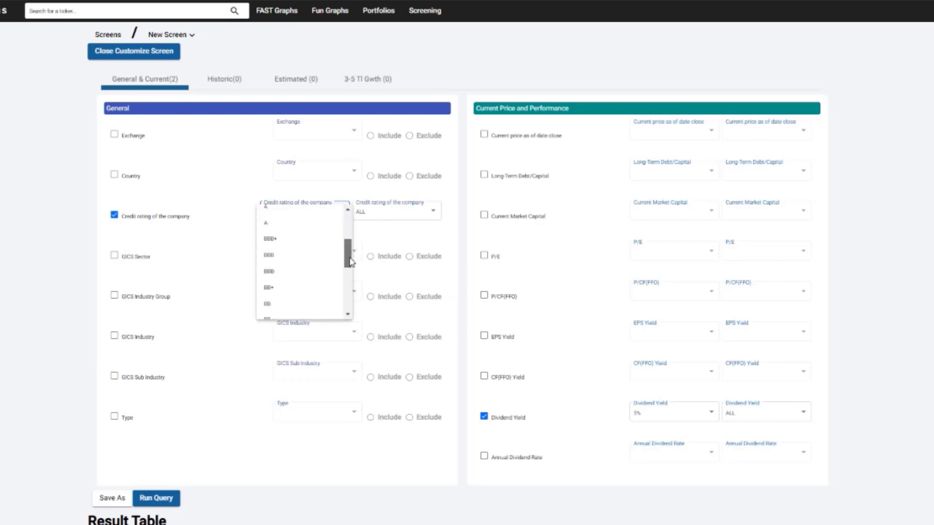
pyautogui.click(301, 272)
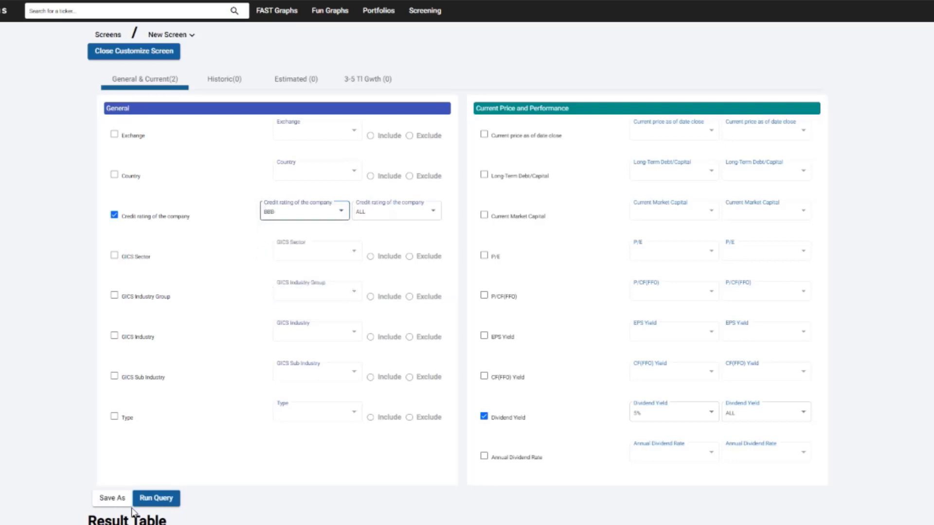
pyautogui.click(154, 503)
pyautogui.scroll(-3, 219, 467)
pyautogui.scroll(-2, 257, 440)
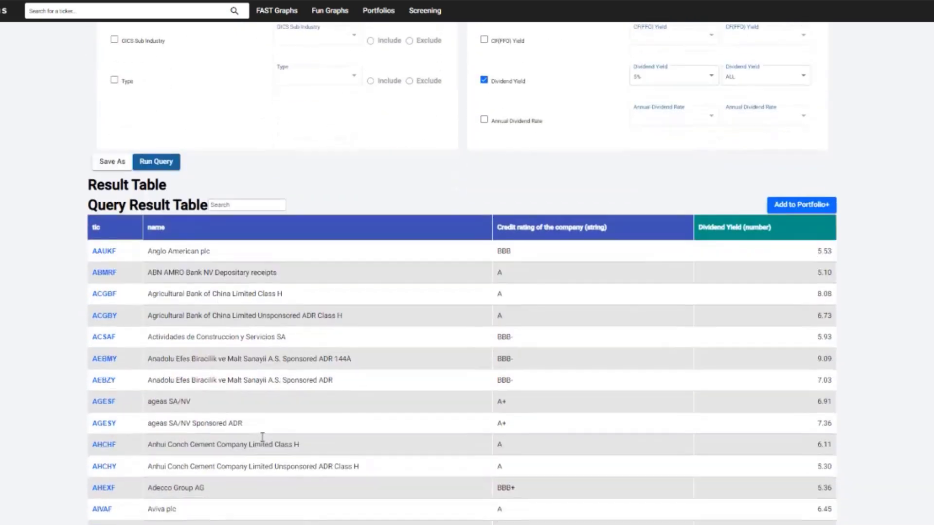
pyautogui.scroll(-2, 263, 442)
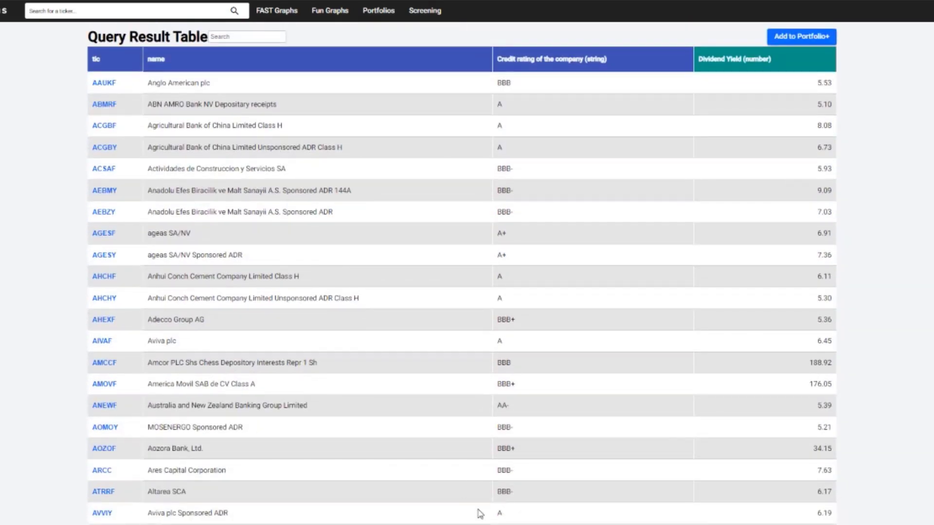
pyautogui.scroll(-2, 547, 371)
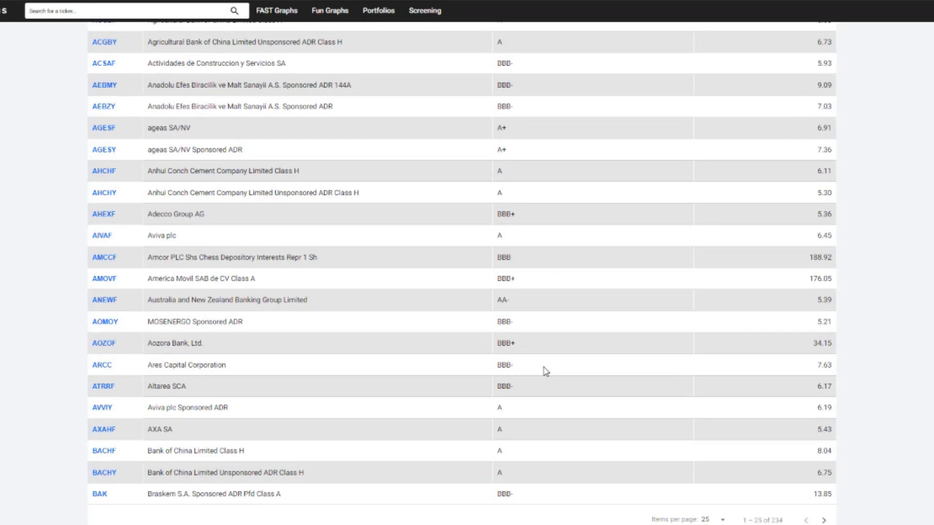
pyautogui.scroll(2, 803, 405)
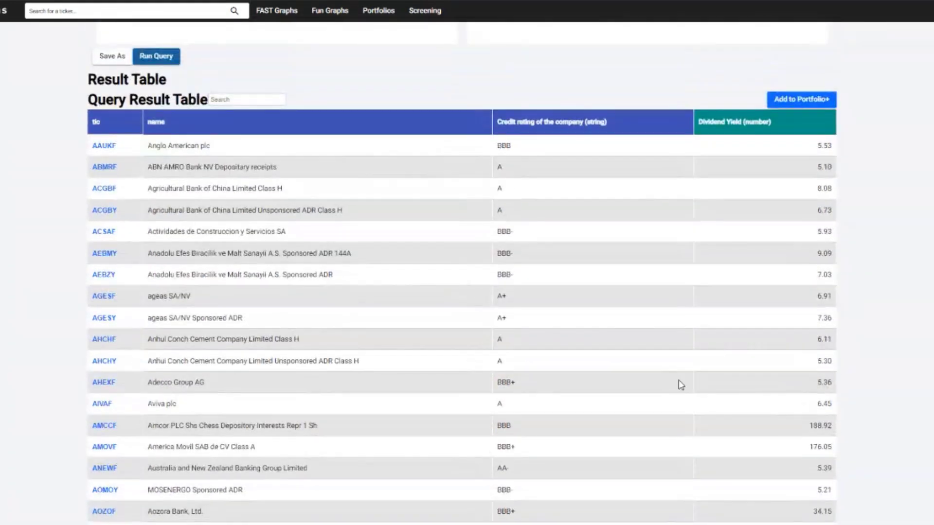
pyautogui.scroll(3, 643, 341)
pyautogui.scroll(3, 639, 343)
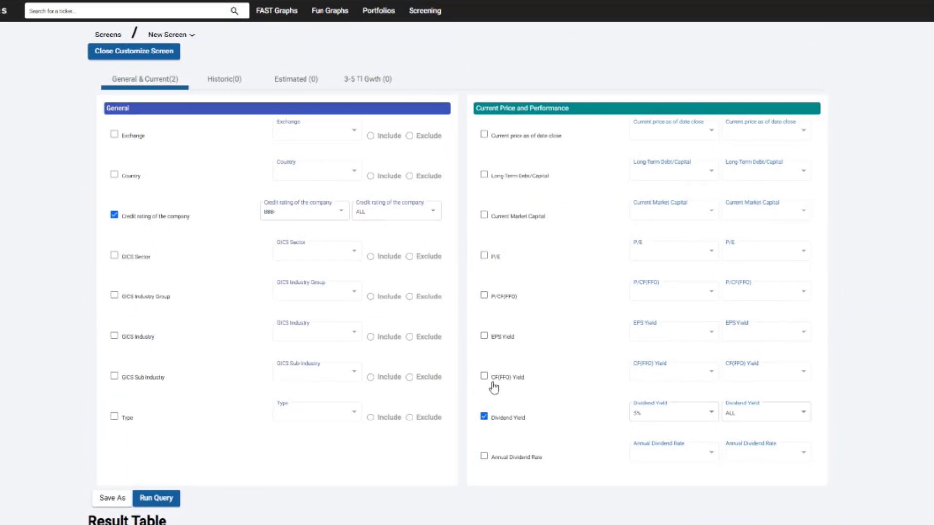
pyautogui.scroll(-2, 503, 380)
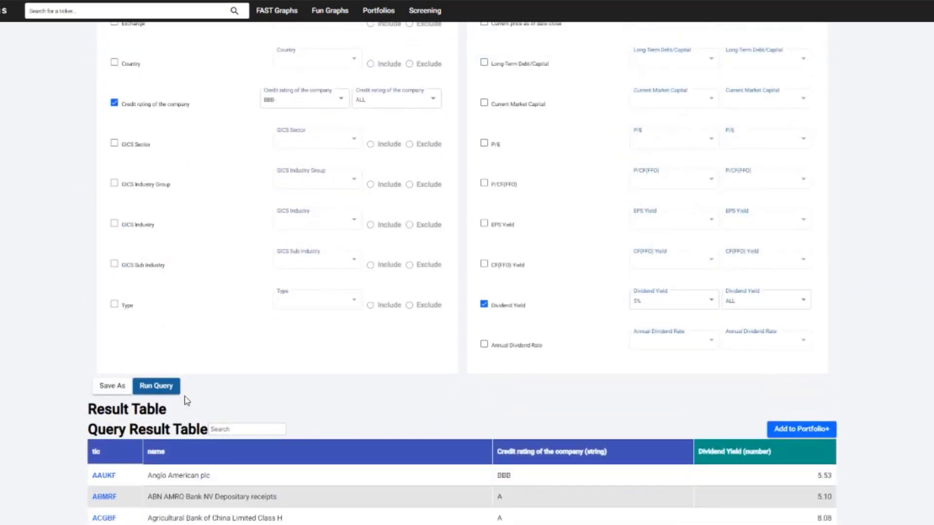
# Save the screen as '5 div yld' in place of 'New Screen'
pyautogui.click(114, 387)
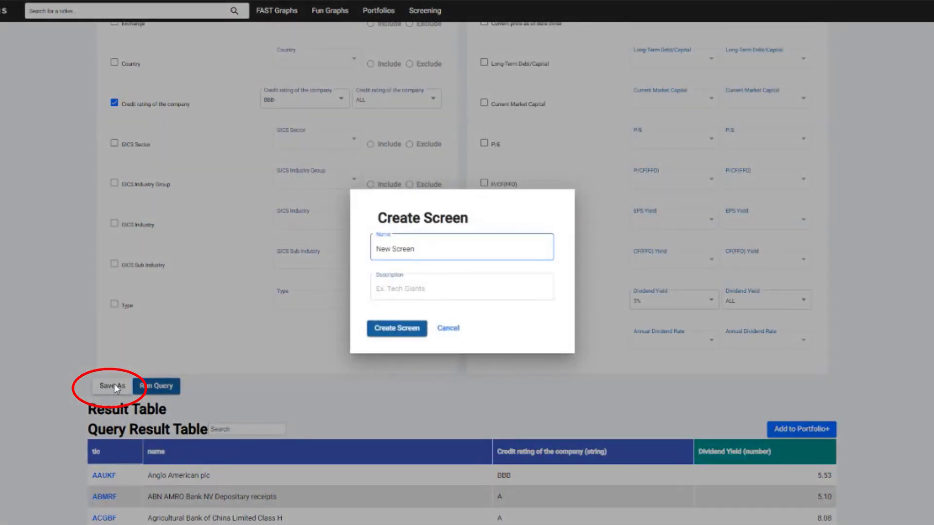
pyautogui.tripleClick(420, 249)
pyautogui.click(419, 252)
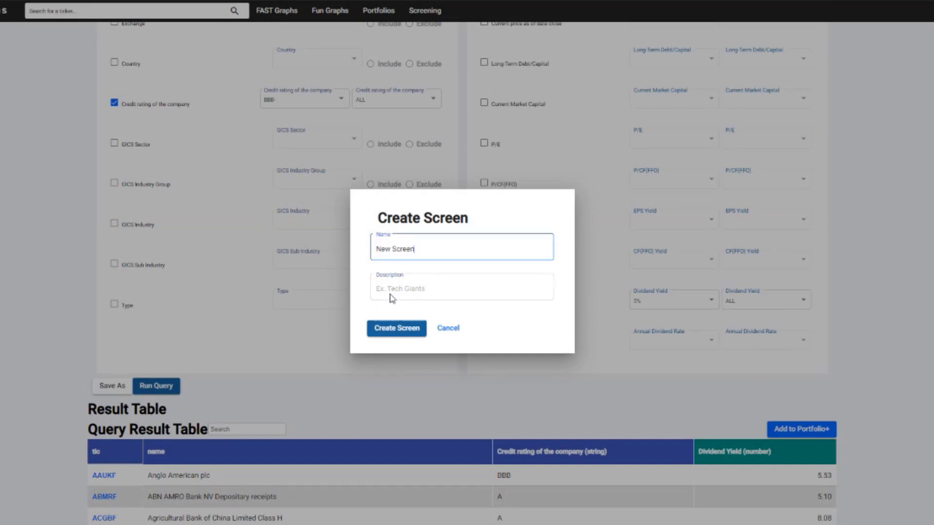
pyautogui.tripleClick(420, 250)
pyautogui.write('S')
pyautogui.write(' c')
pyautogui.write('iv ')
pyautogui.write('y')
pyautogui.write('ld')
pyautogui.click(406, 330)
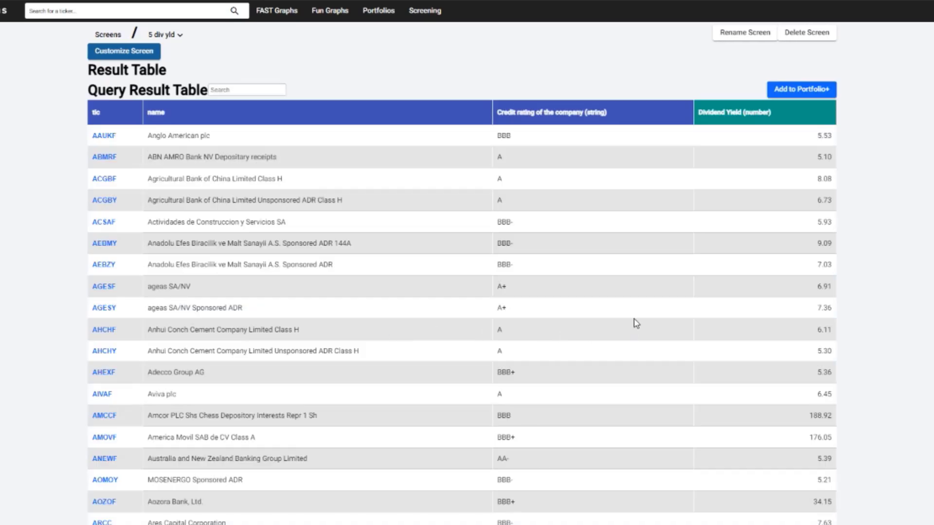
pyautogui.scroll(-2, 632, 330)
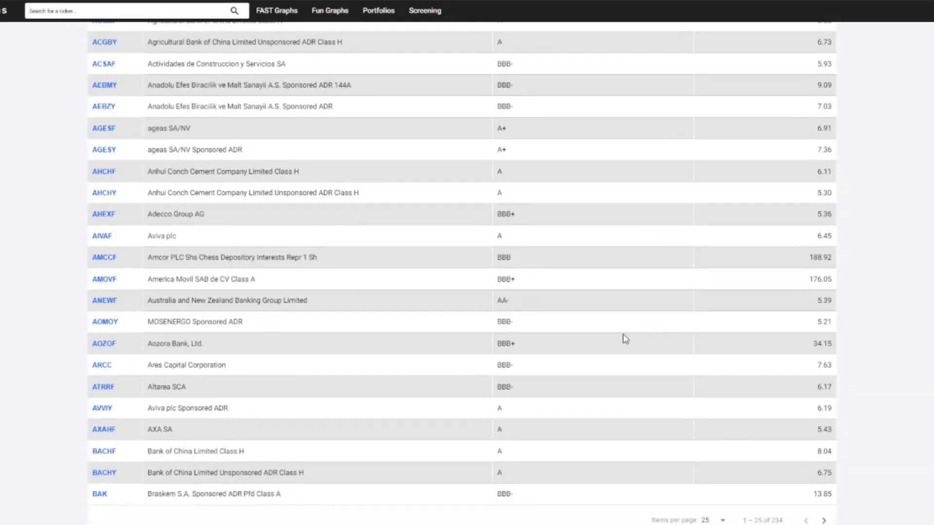
pyautogui.scroll(2, 628, 334)
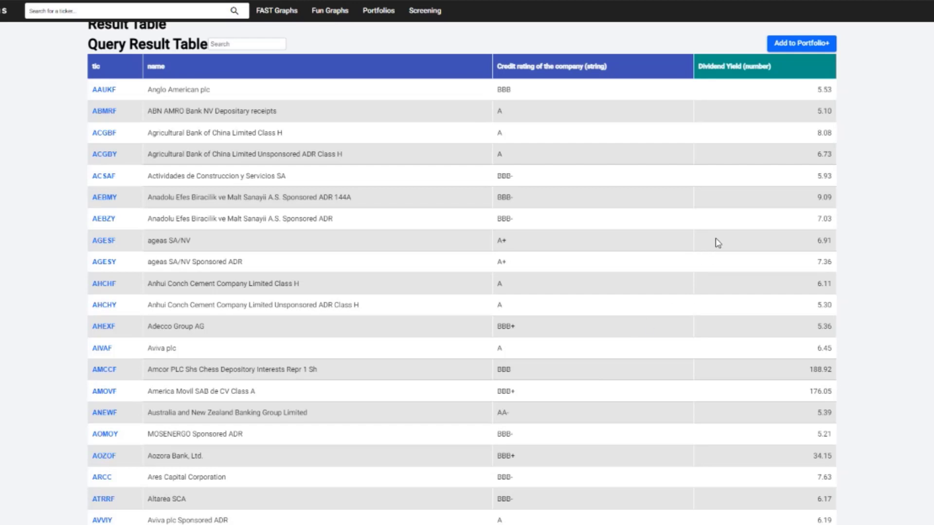
# Add the 234 results to a new '5 div yld' portfolio, view it, then return to Screening
pyautogui.click(799, 47)
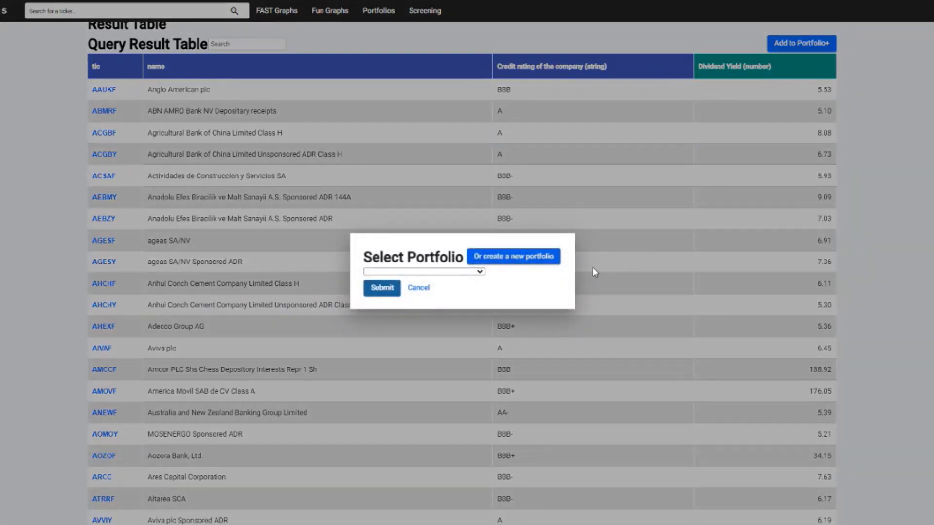
pyautogui.click(542, 258)
pyautogui.write('5 div yld')
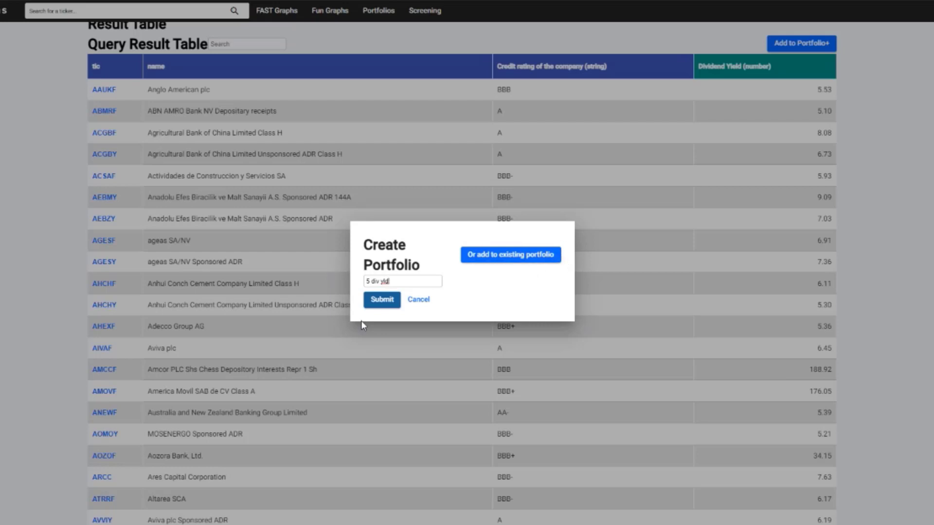
pyautogui.click(375, 306)
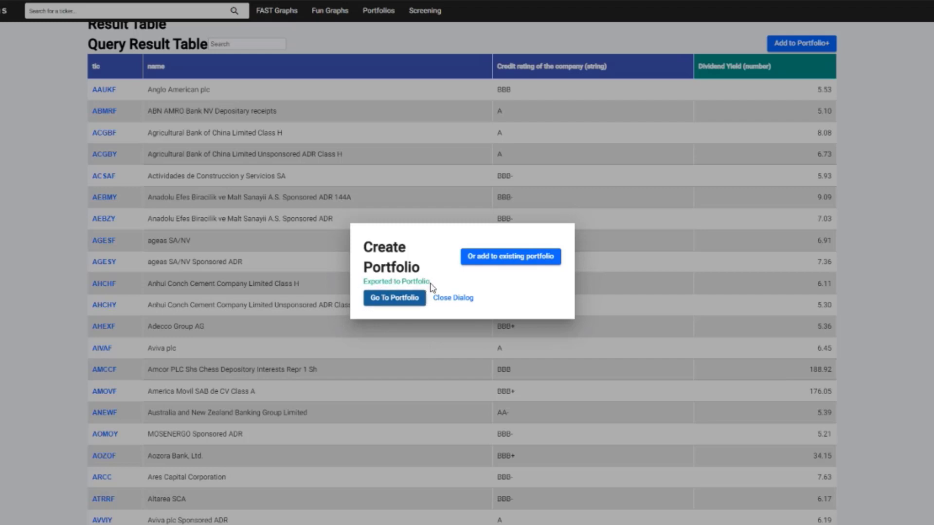
pyautogui.click(402, 305)
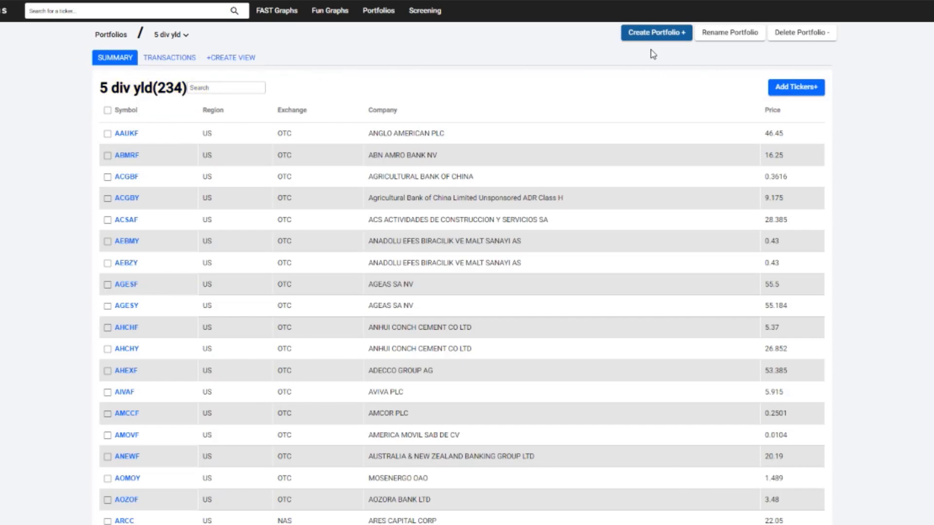
pyautogui.click(428, 17)
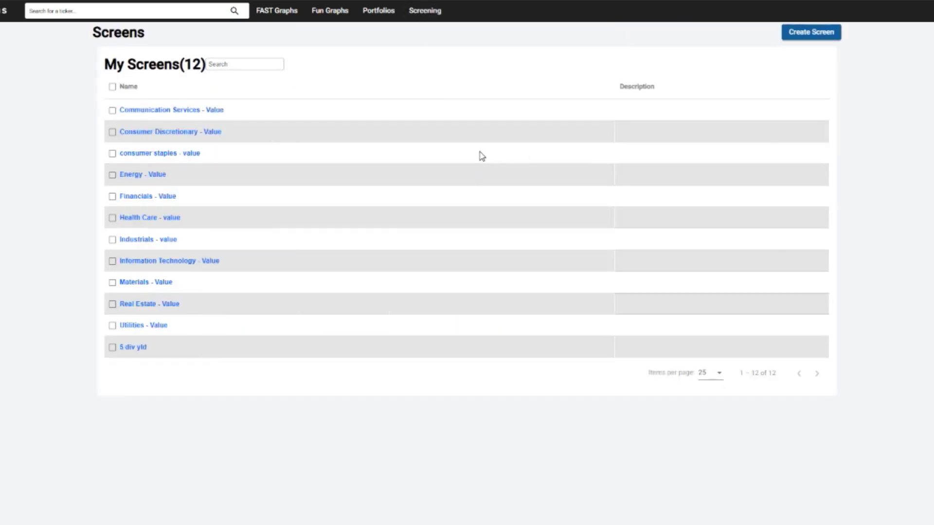
# Create a new screen with a GICS Sector filter including Health Care
pyautogui.click(827, 40)
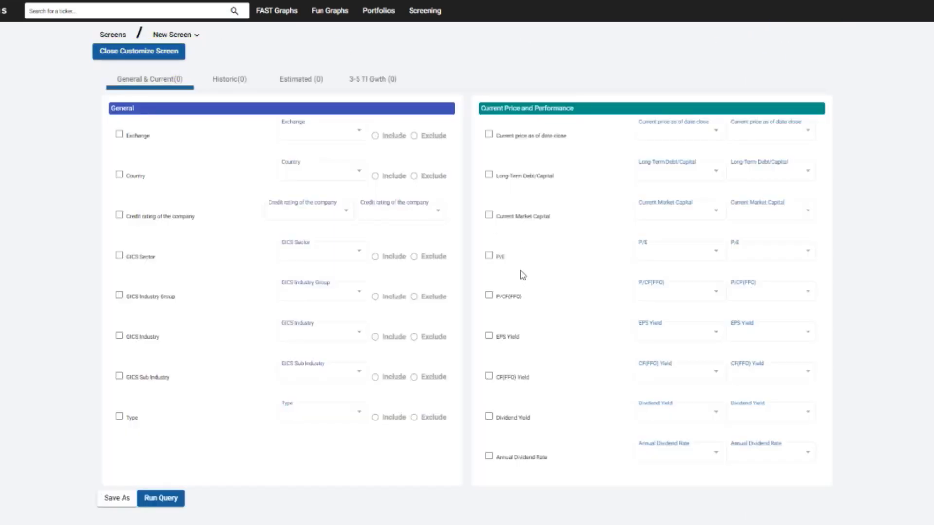
pyautogui.click(161, 497)
pyautogui.click(120, 256)
pyautogui.click(356, 256)
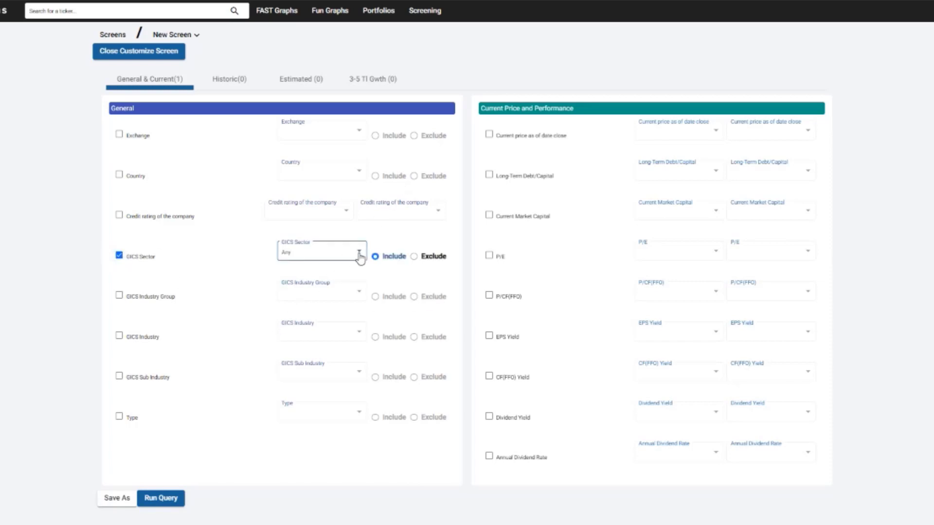
pyautogui.click(296, 299)
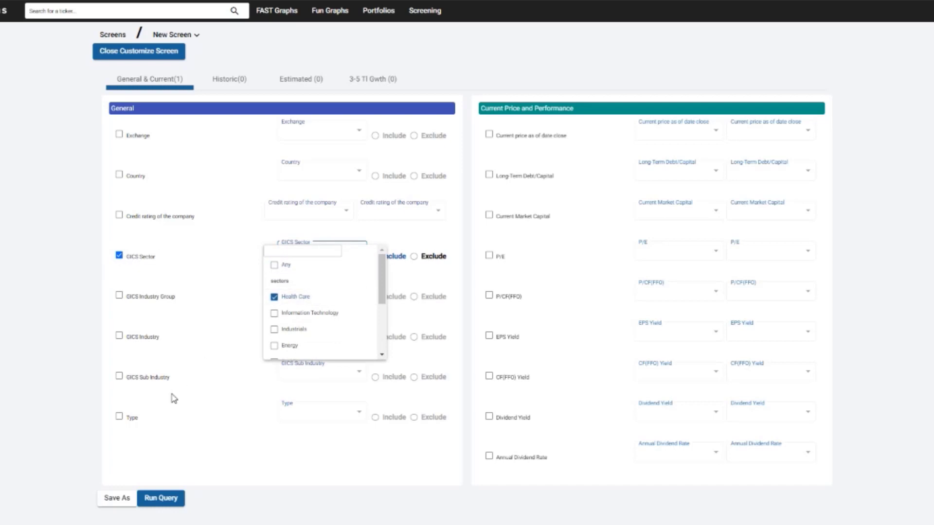
pyautogui.click(167, 501)
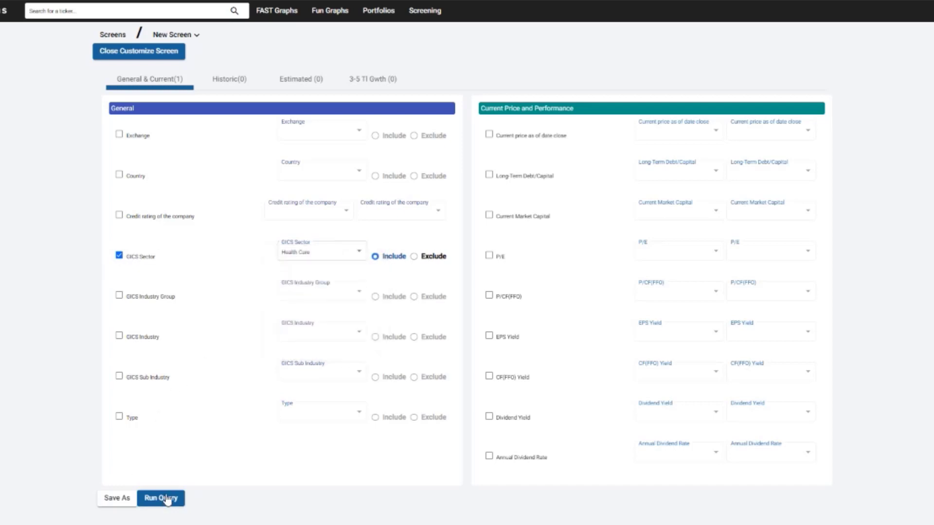